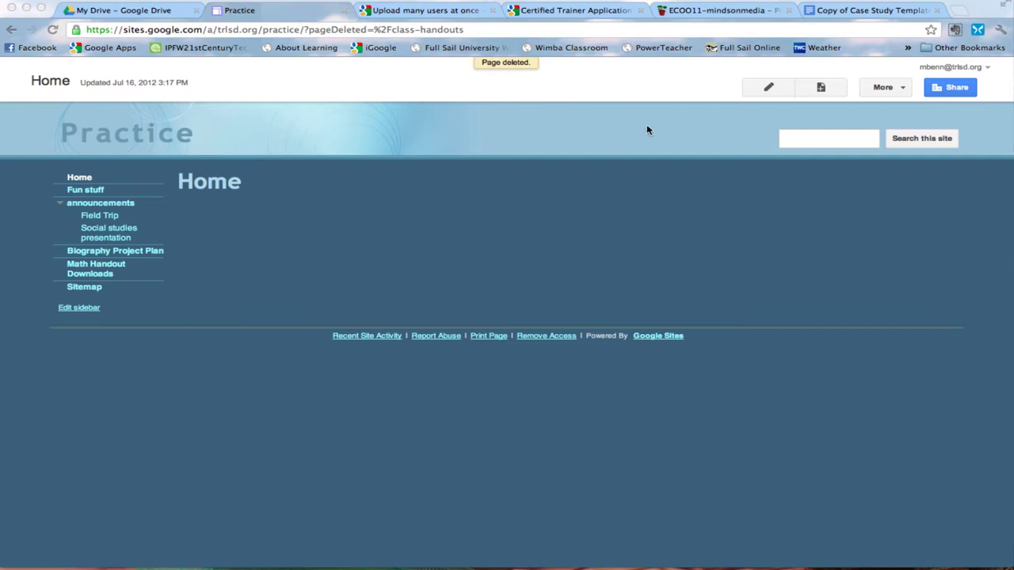
- Add a top-level page titled 'Student Handouts' using the File Cabinet template
left_click(820, 88)
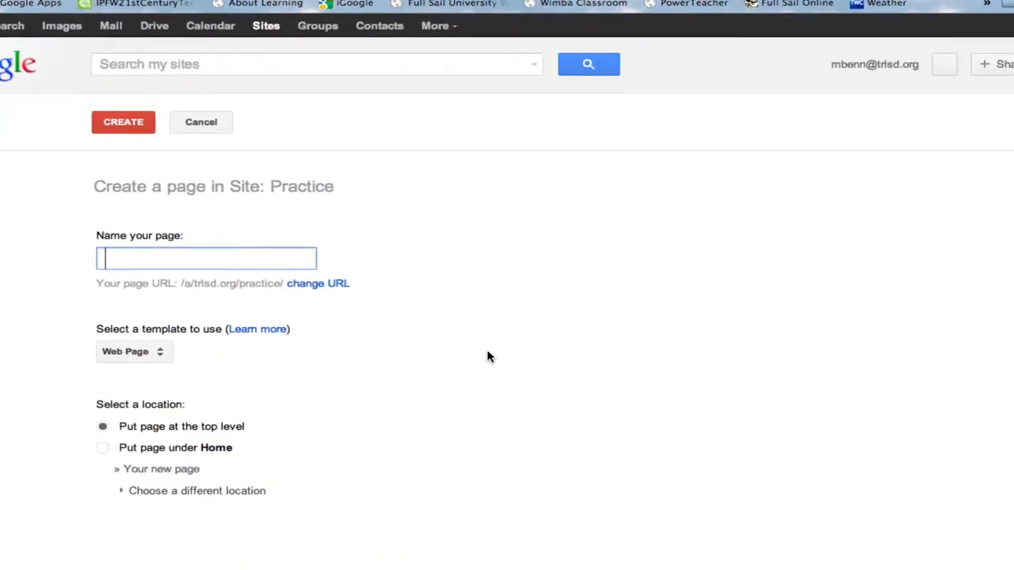
type("Student")
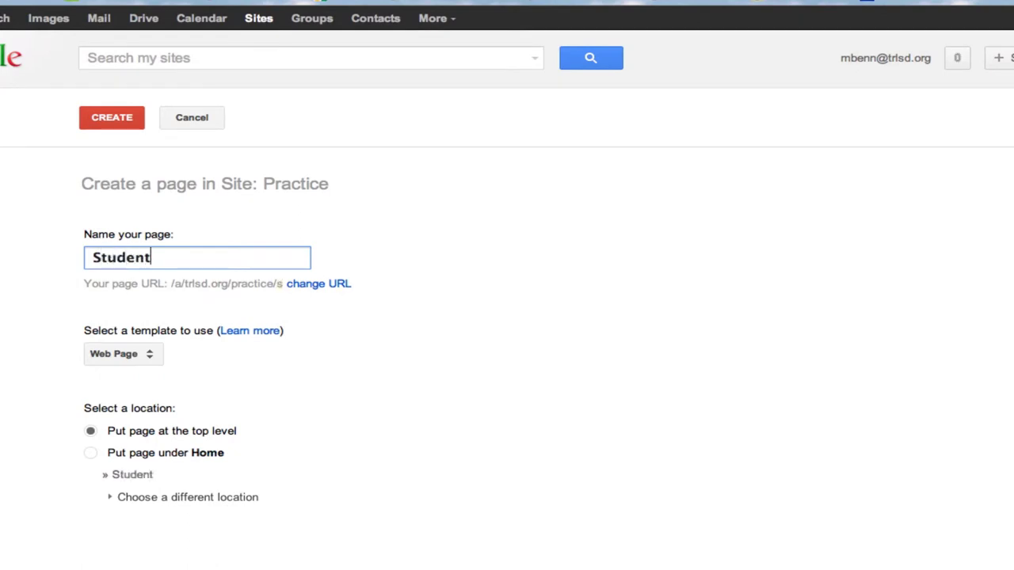
type(" Han")
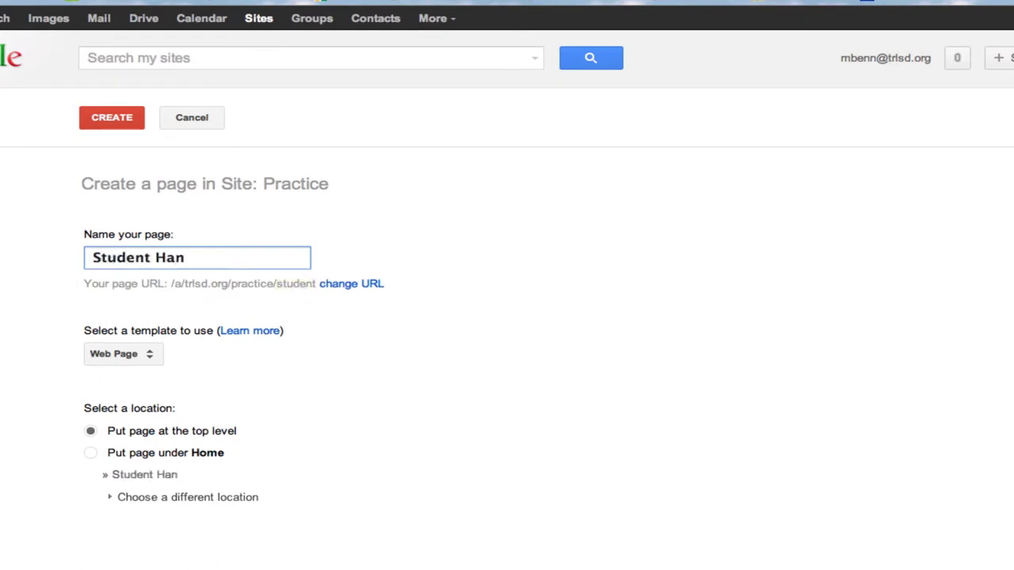
type("outs")
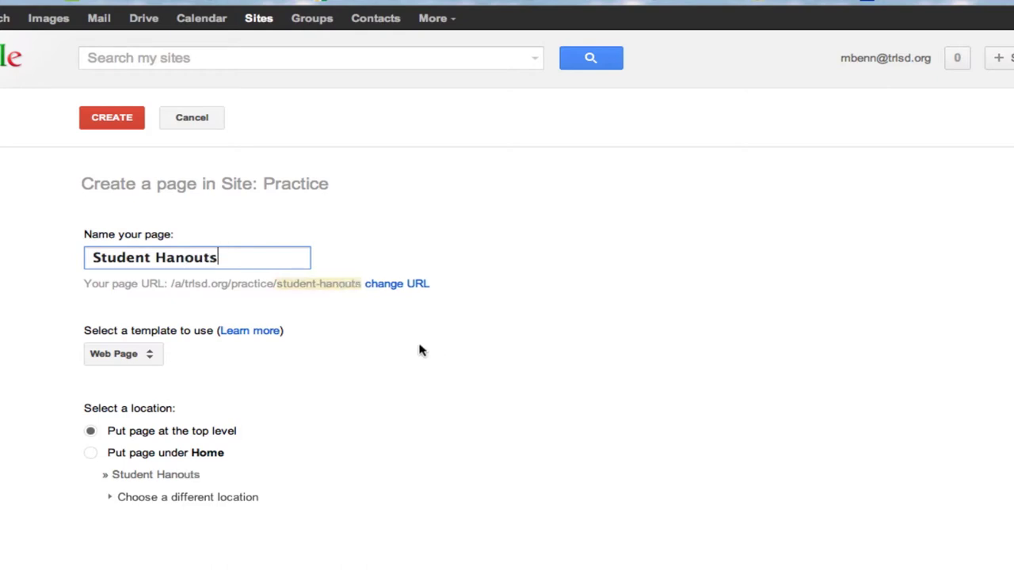
left_click(184, 262)
type("d")
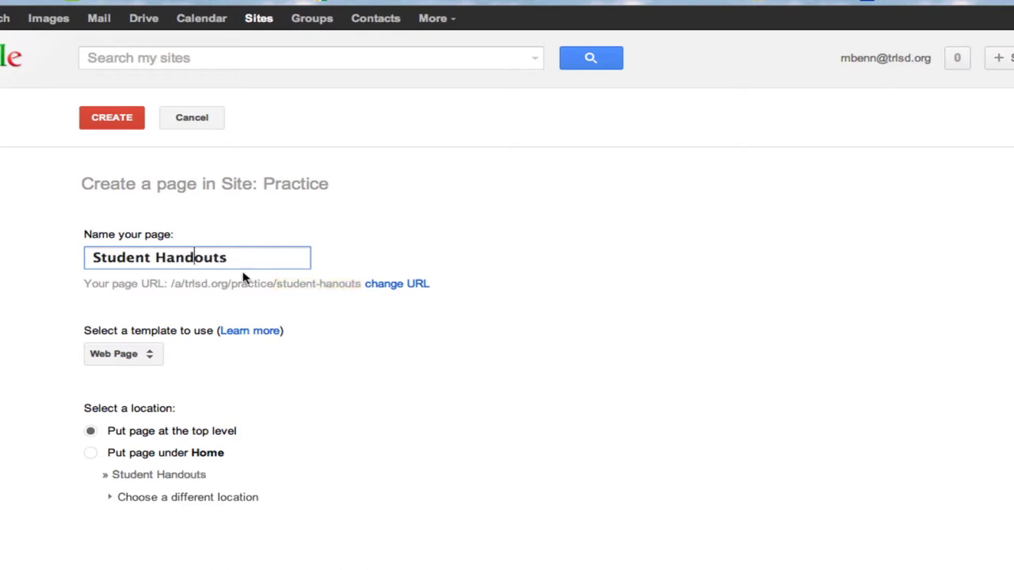
left_click(150, 358)
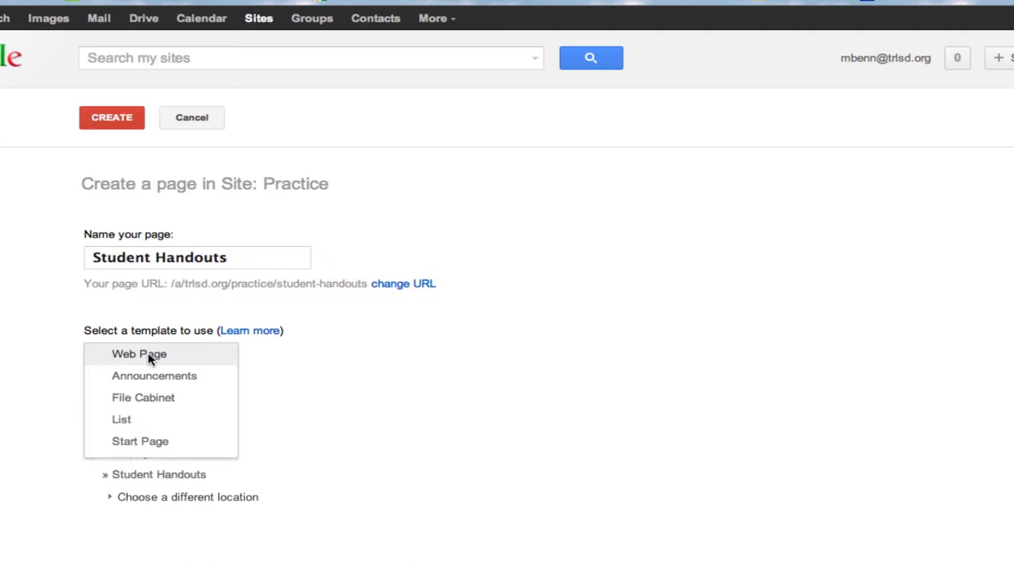
left_click(149, 401)
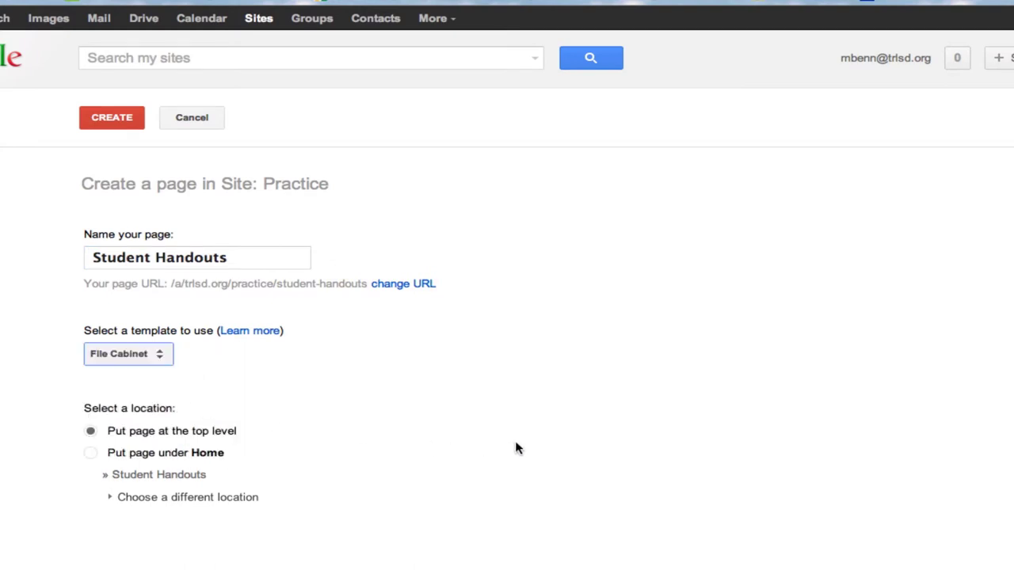
left_click(115, 123)
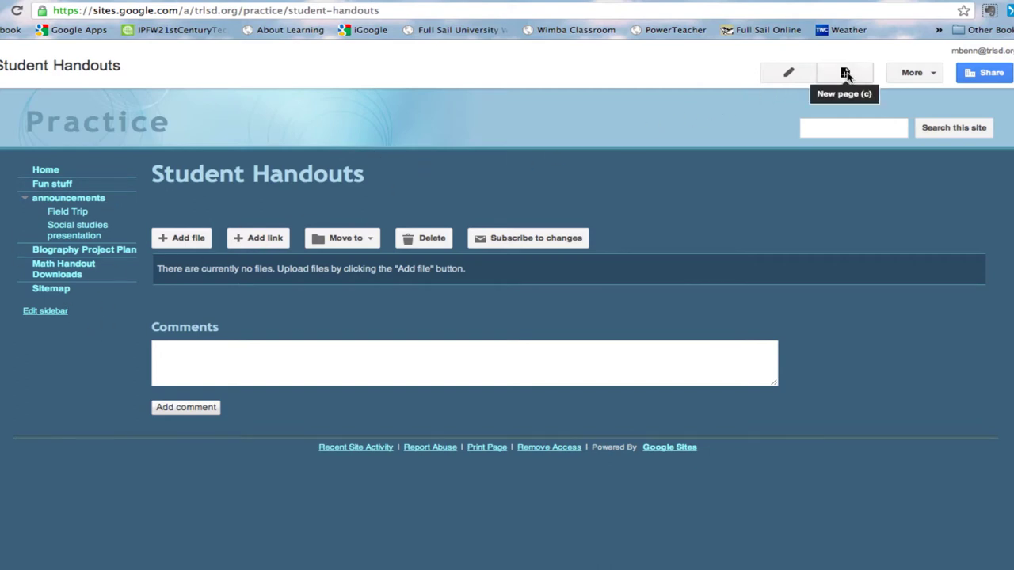
- Turn off comments and links to sub-pages in the Student Handouts page settings, then save
left_click(908, 74)
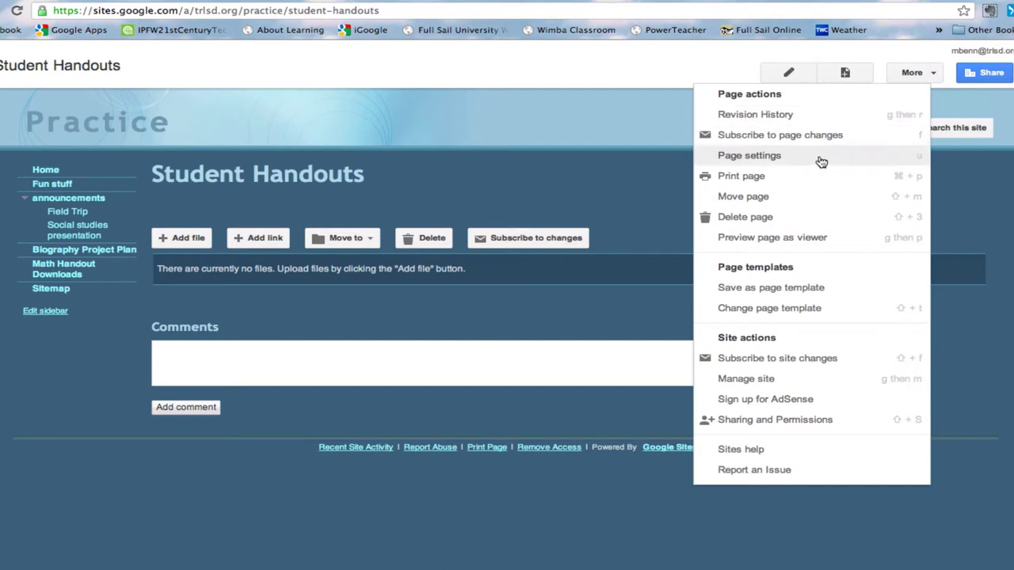
left_click(763, 158)
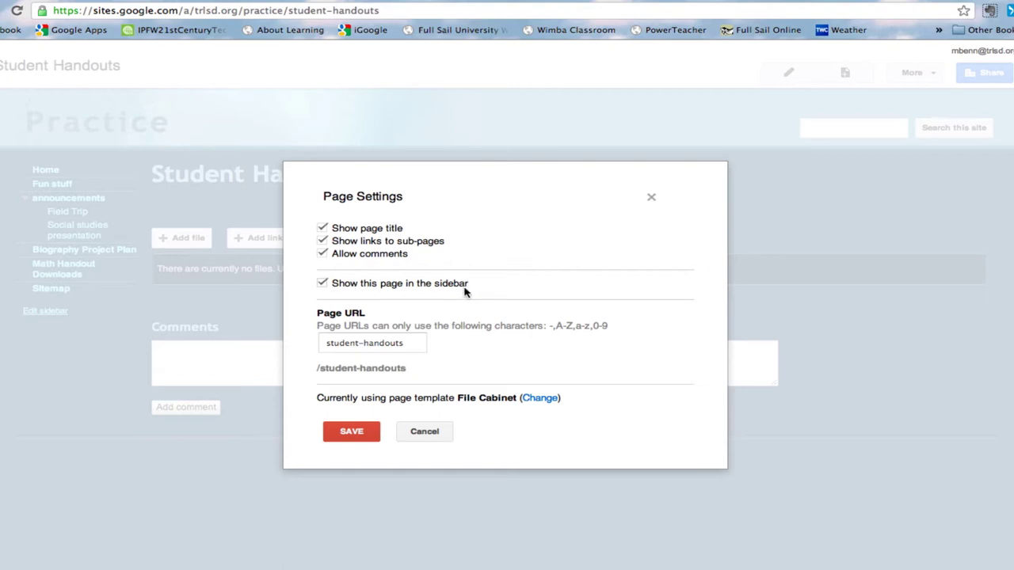
left_click(323, 241)
left_click(350, 432)
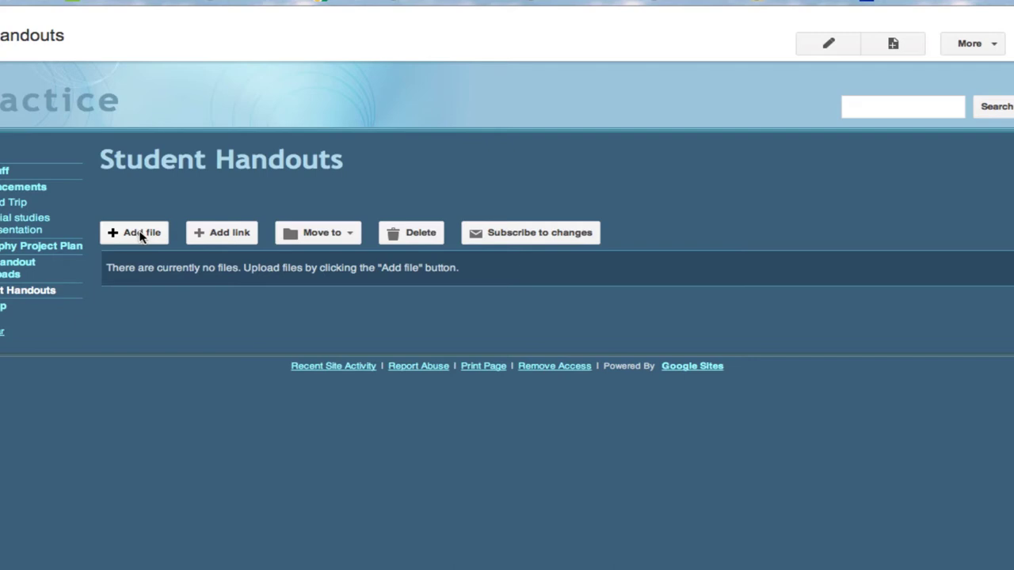
- Upload 'Screen Shot 2012-07-13 at 11.44.02 AM.png' from the Desktop into the file cabinet
left_click(140, 234)
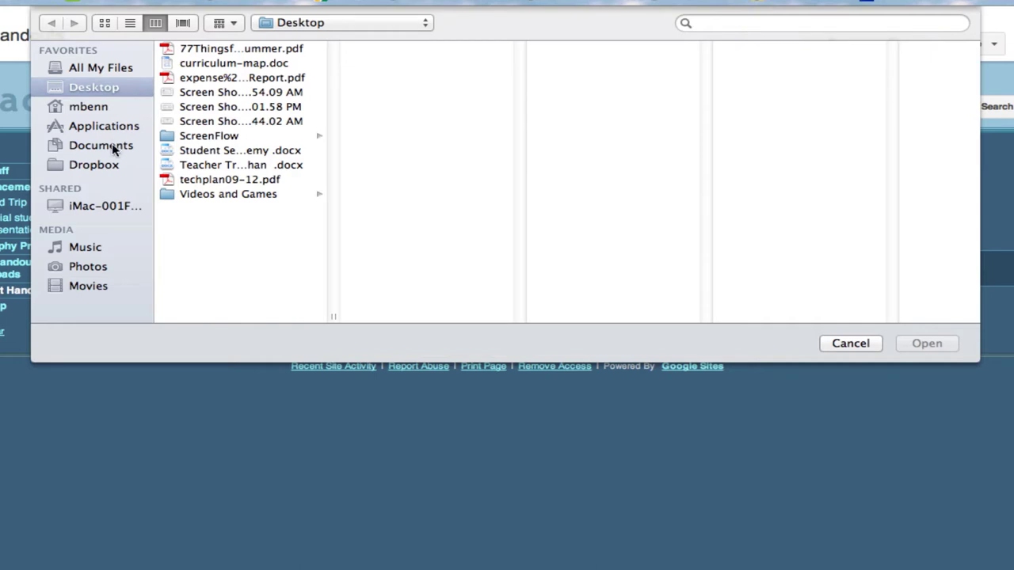
left_click(223, 123)
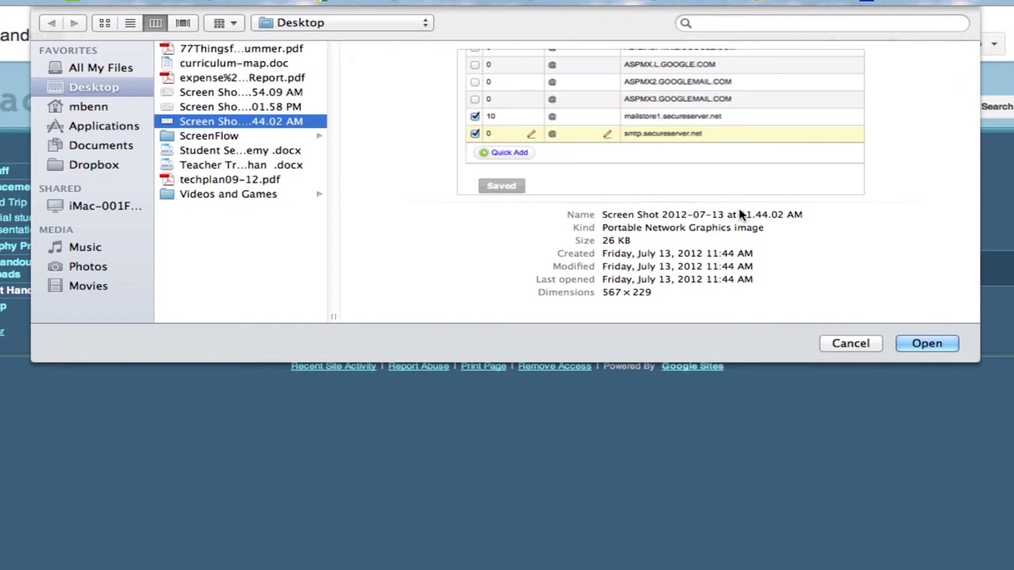
left_click(926, 343)
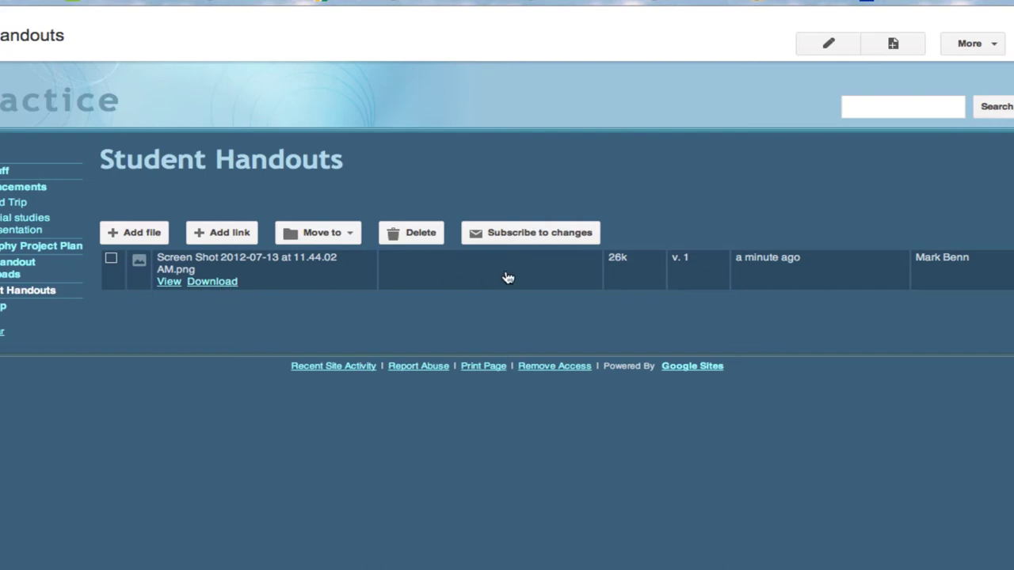
- Upload 'expense Report.pdf' from the Desktop as the cabinet's second file
left_click(140, 234)
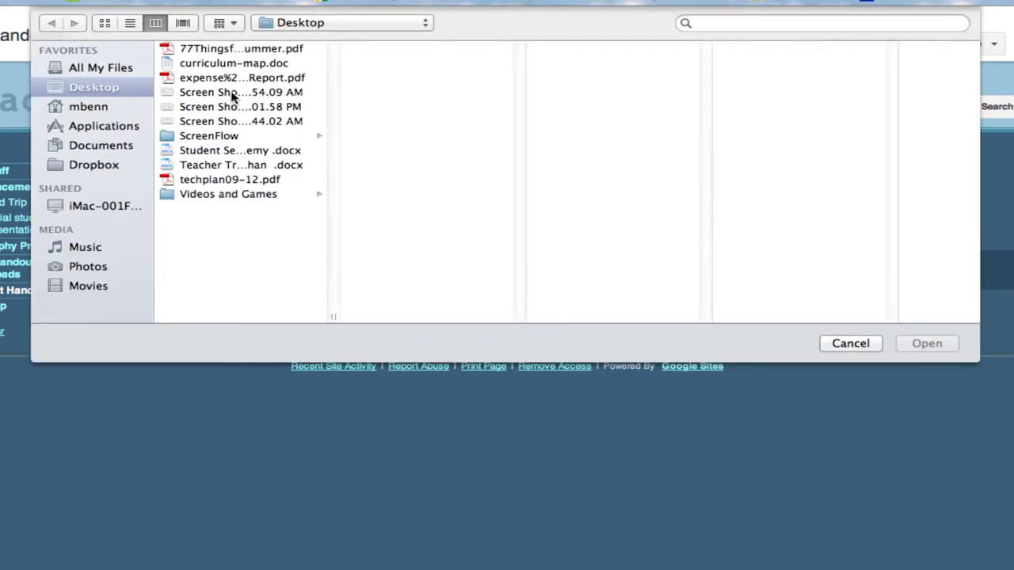
left_click(233, 93)
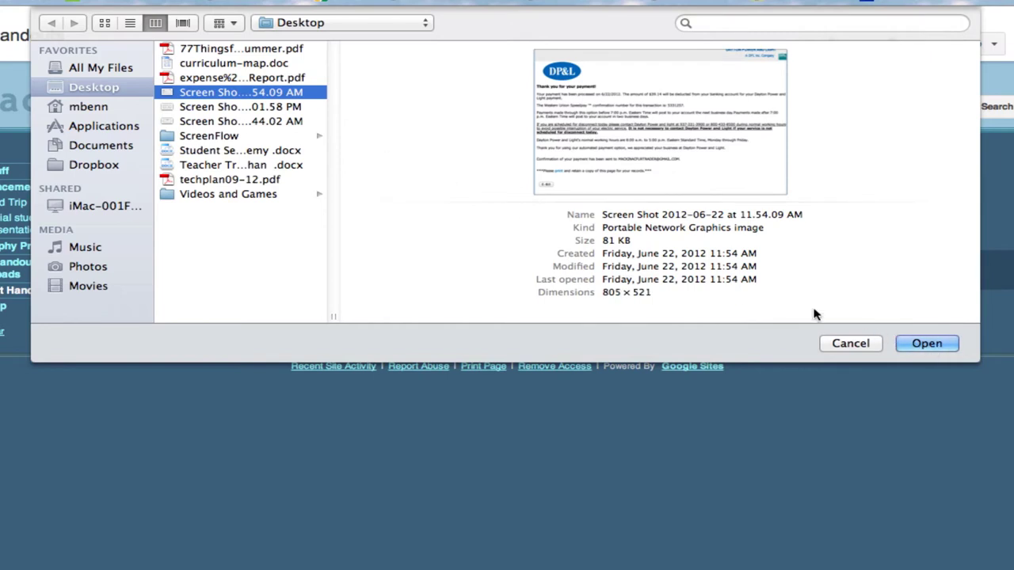
left_click(221, 78)
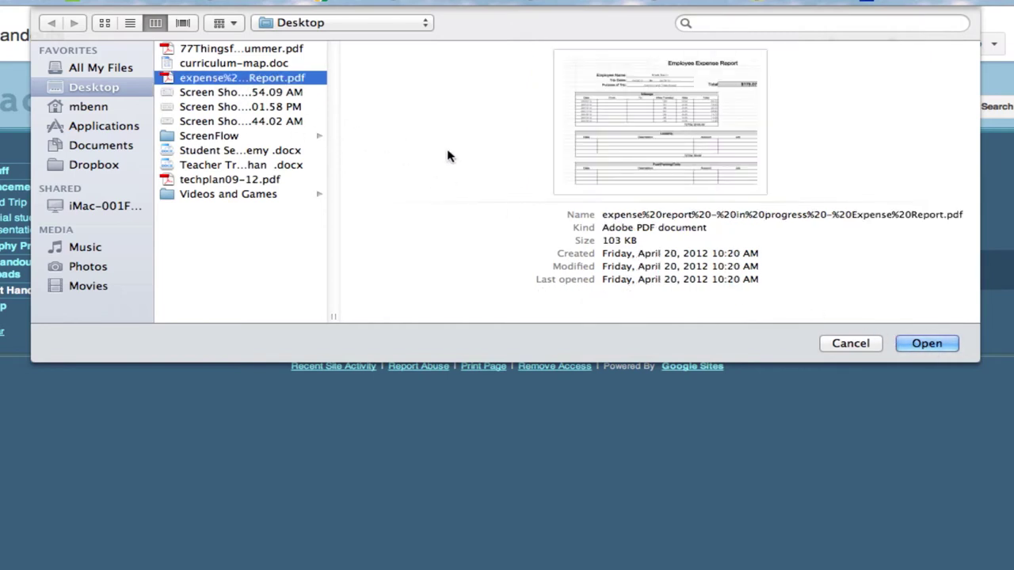
left_click(923, 345)
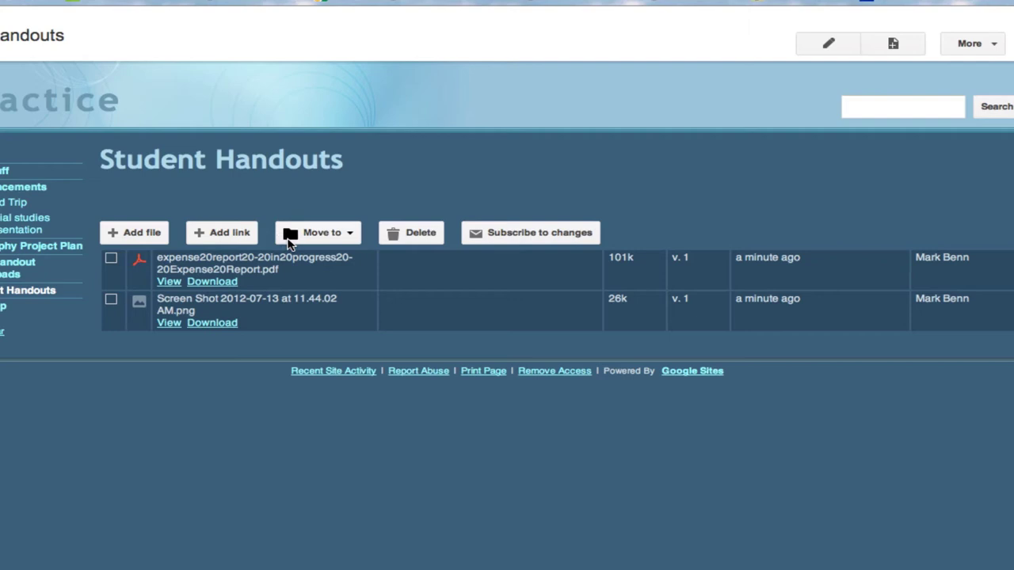
- Start a new cabinet folder from the Move to menu, naming it 'Language Arts'
left_click(334, 236)
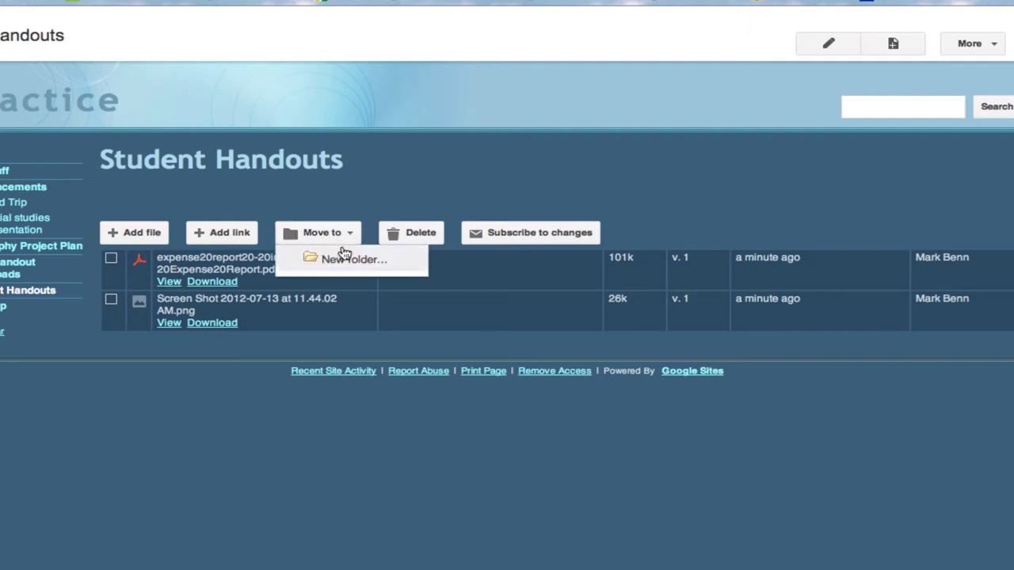
left_click(345, 261)
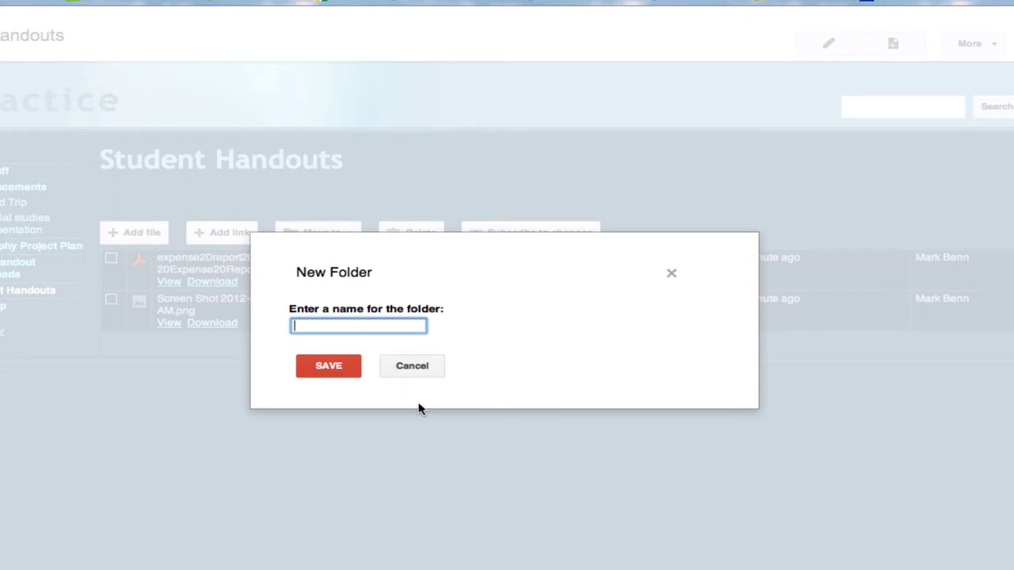
type("Language Arts")
- Save the Language Arts folder and move the screenshot and expense report PDF into it
left_click(328, 366)
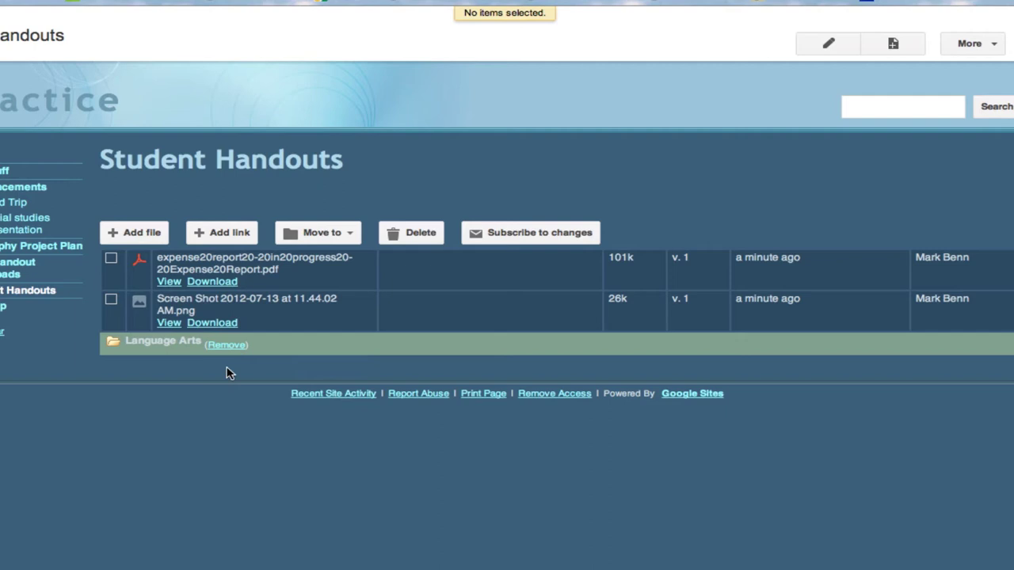
left_click(112, 301)
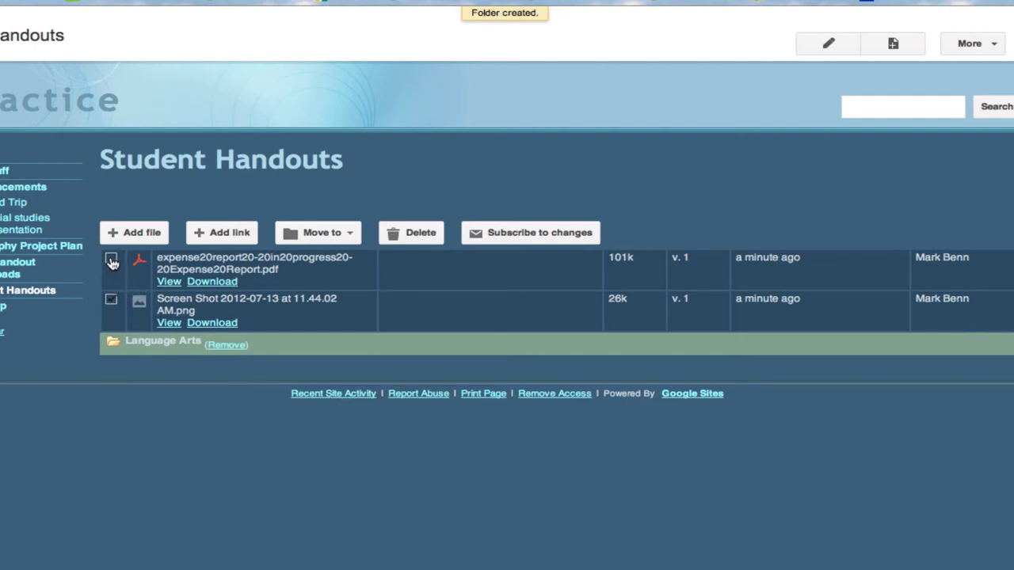
left_click(111, 263)
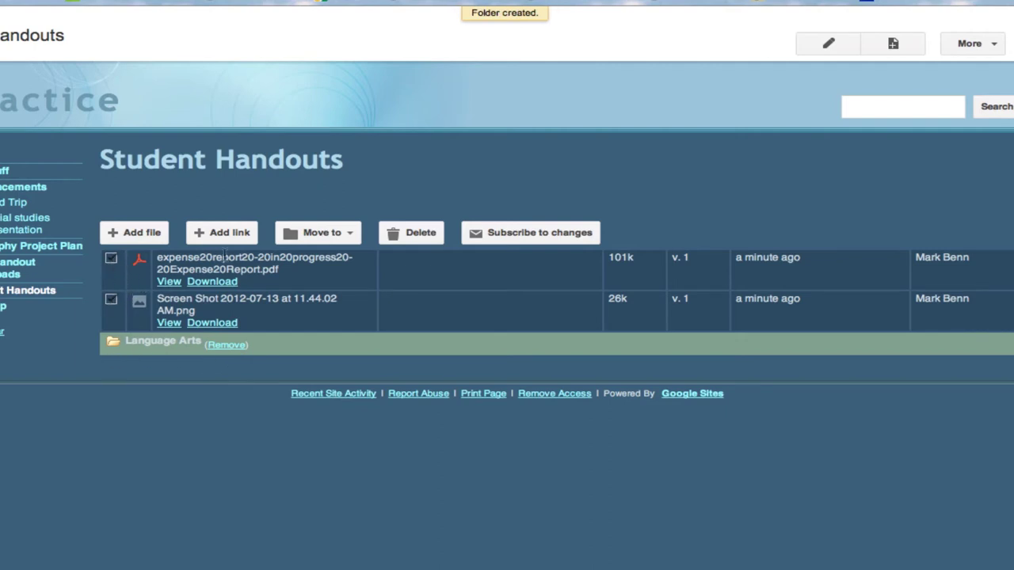
left_click(322, 234)
left_click(353, 287)
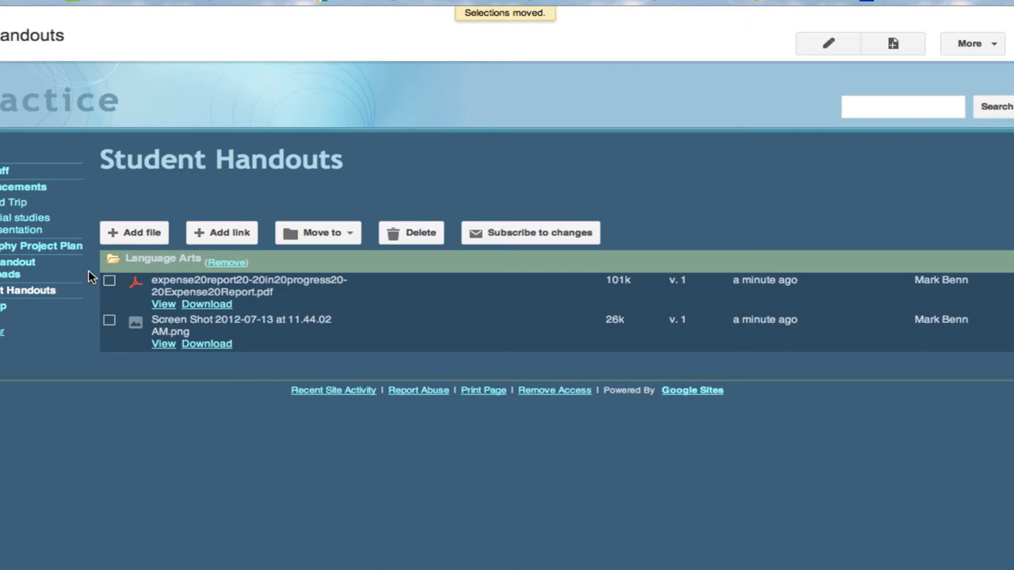
left_click(6, 271)
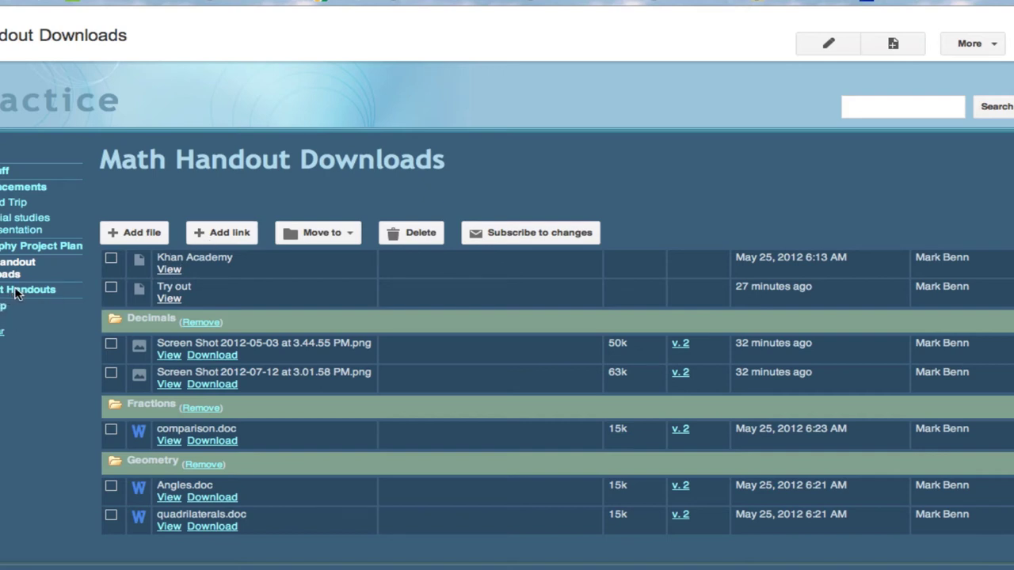
left_click(17, 291)
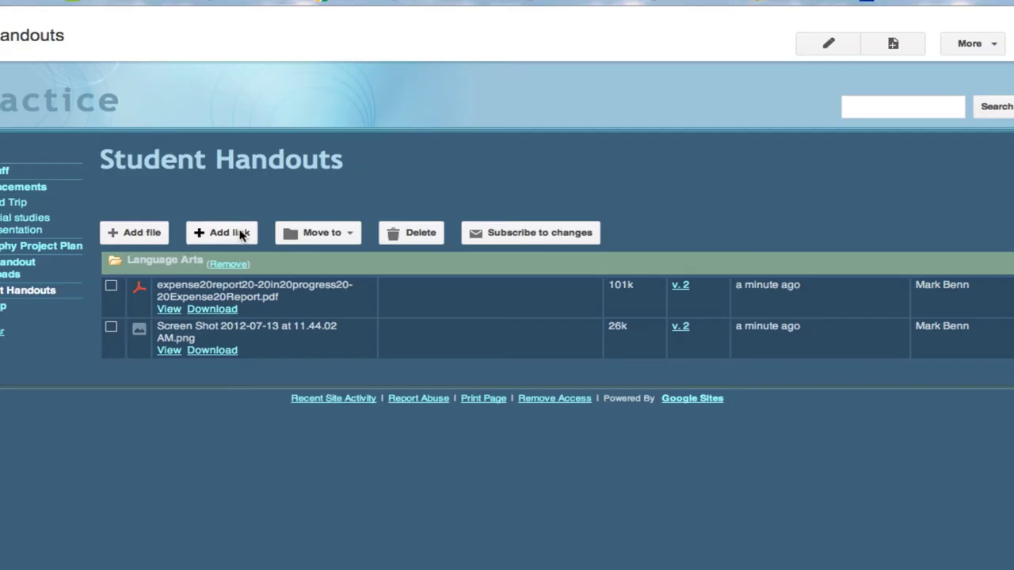
- Add a web link with display text 'Math' pointing to the pasted Google support page address
left_click(240, 233)
left_click(324, 274)
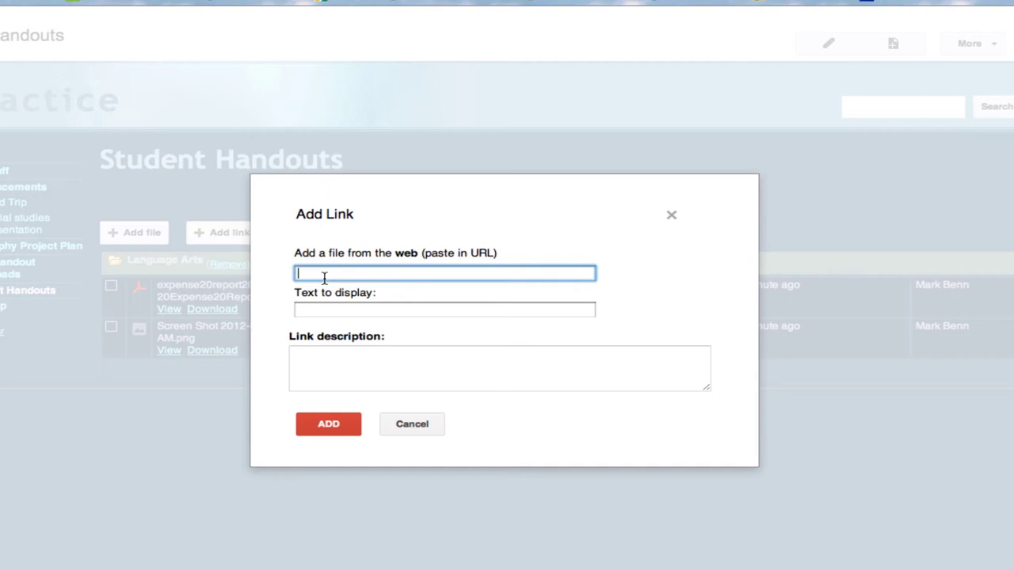
key("ctrl+v")
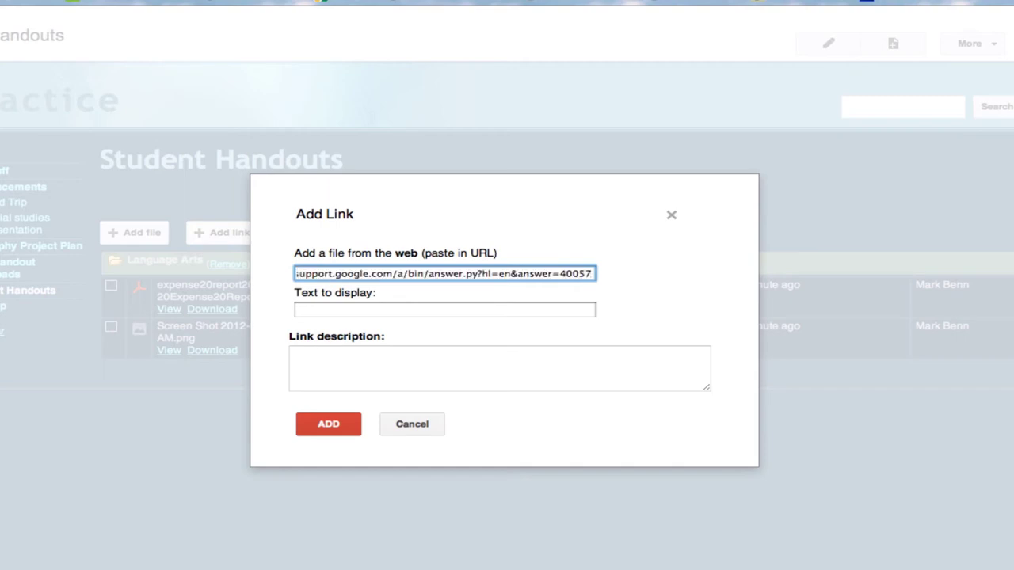
left_click(342, 313)
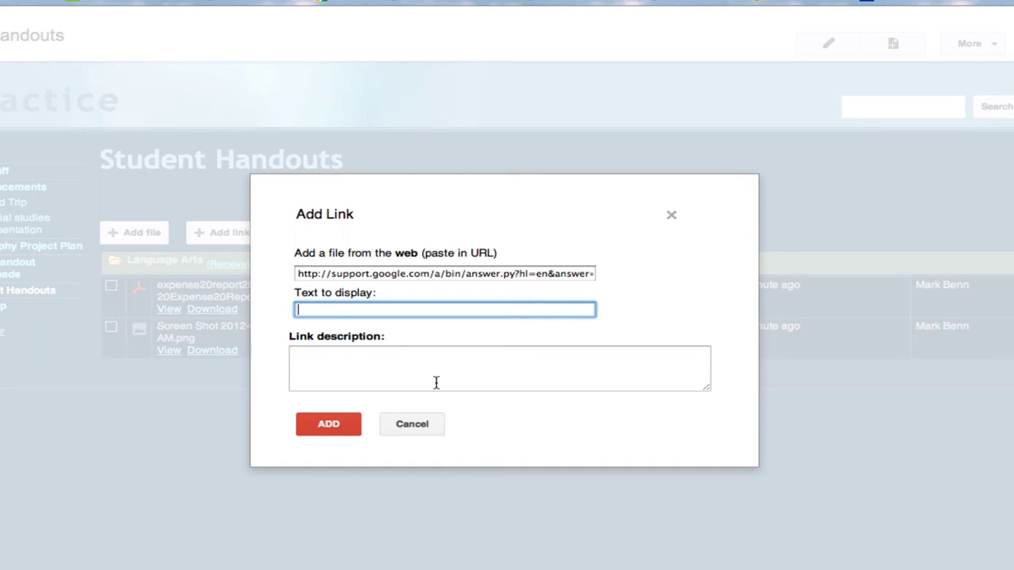
type("Math")
left_click(328, 425)
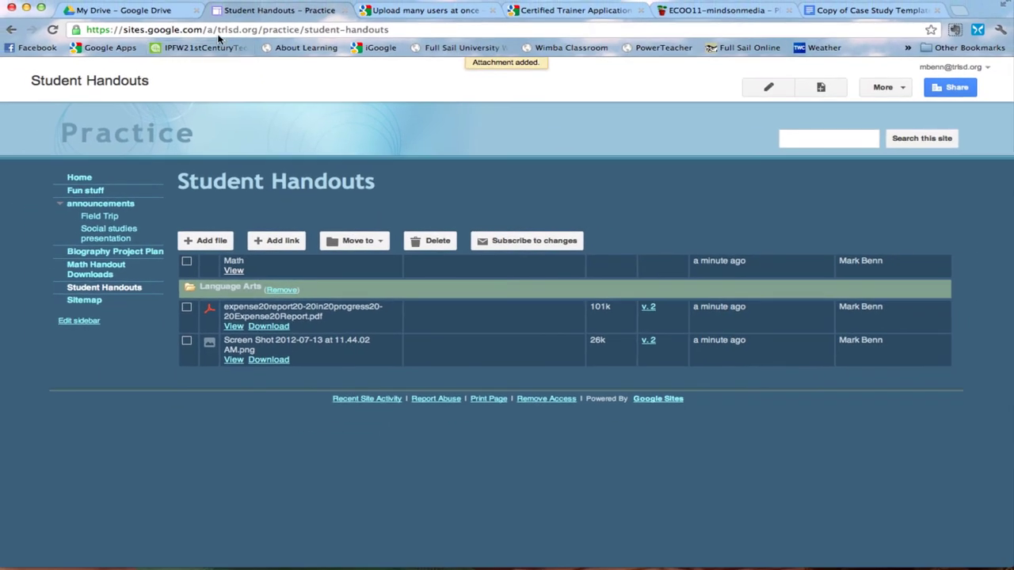
- Switch to Google Drive and bring up the CREATE new-file options
left_click(164, 14)
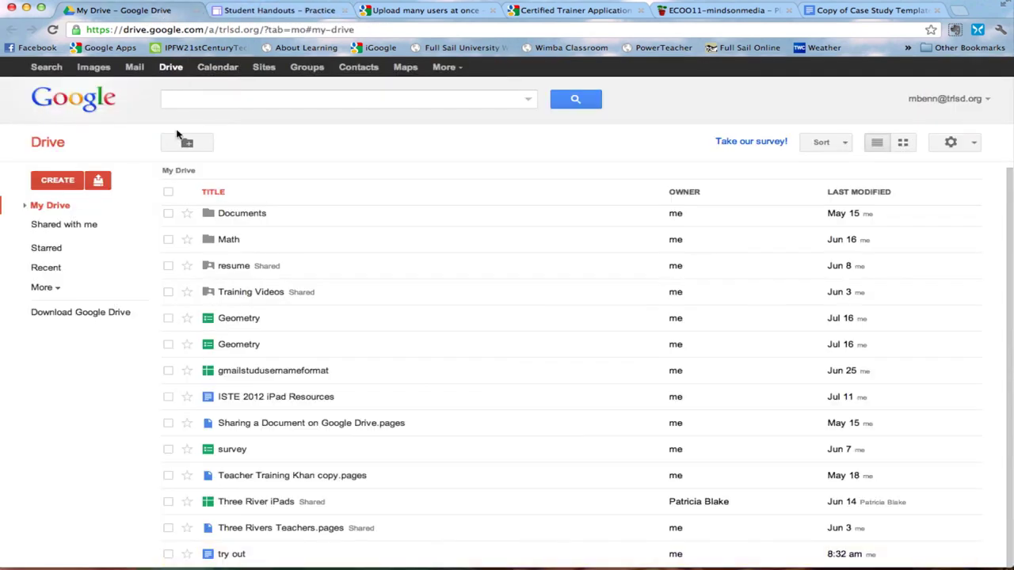
left_click(64, 181)
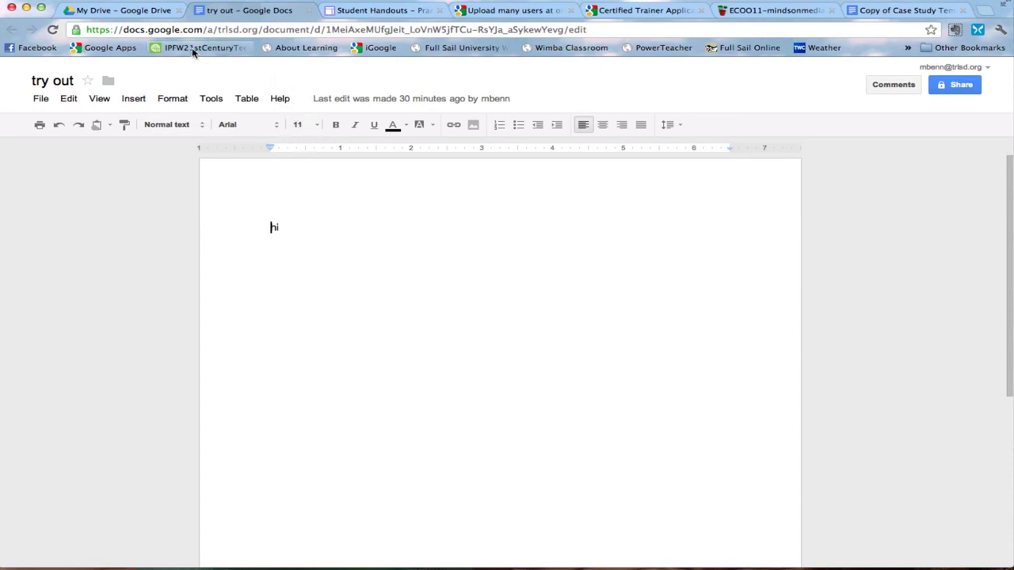
- Copy the try out document's web address and return to the Student Handouts tab
left_click(101, 30)
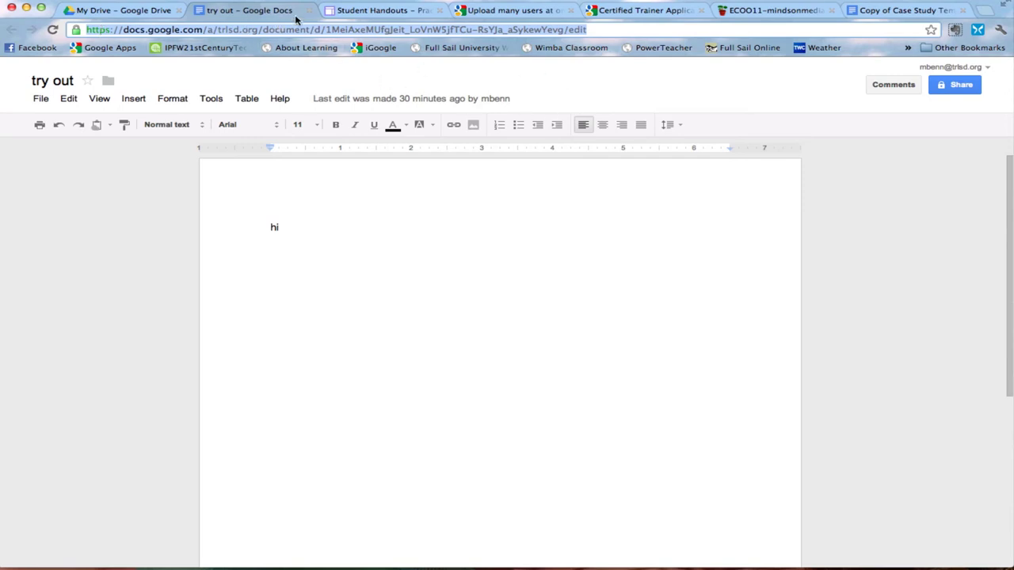
left_click(383, 11)
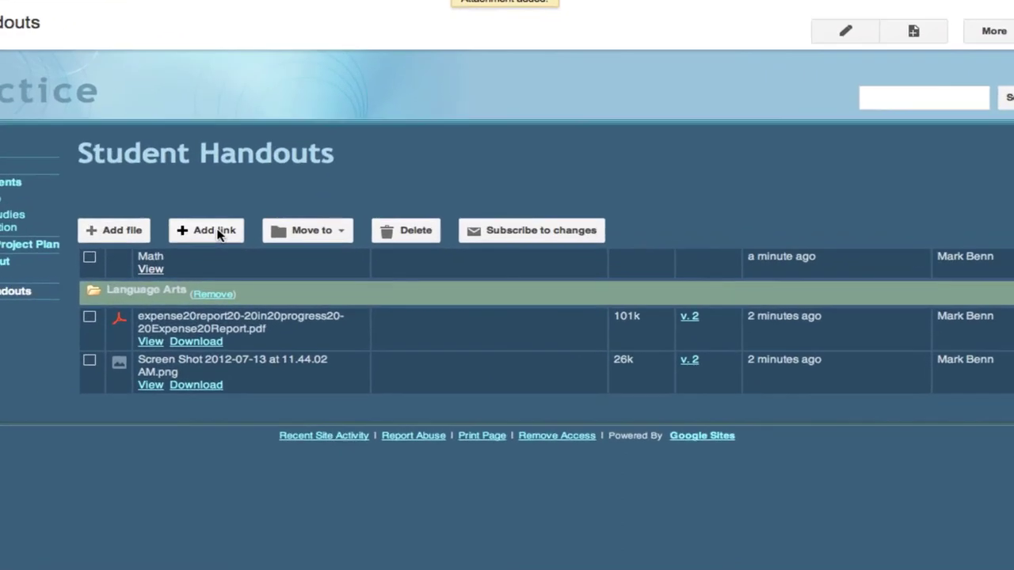
- Add a 'Try Out' link to the try out document's URL, described 'Use this for project.'
left_click(277, 240)
left_click(308, 271)
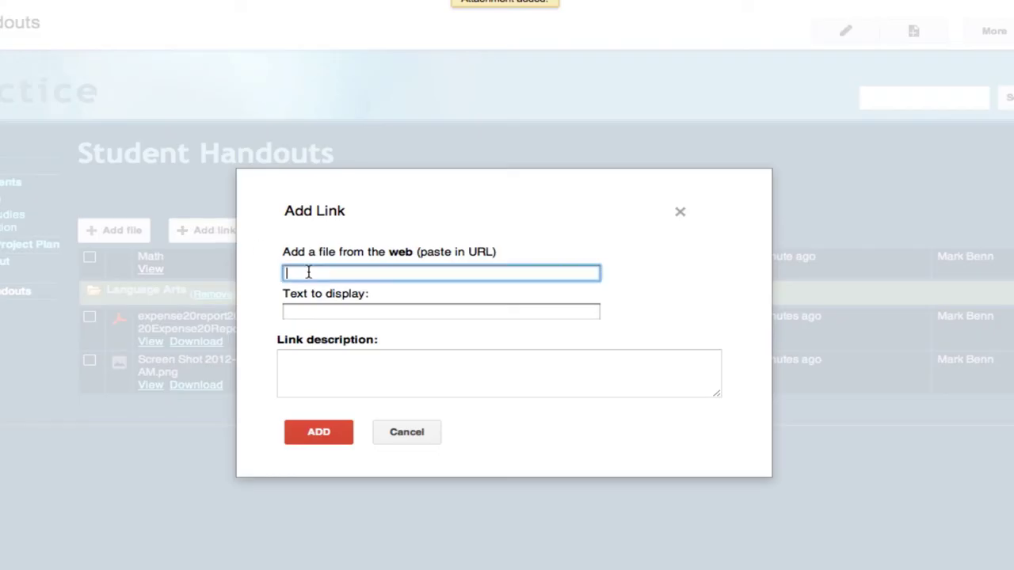
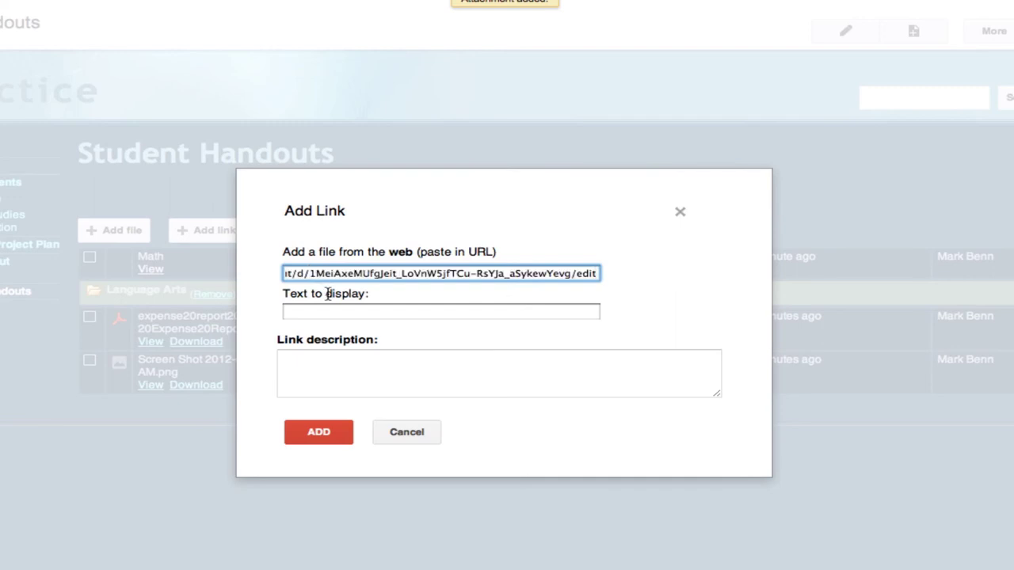
left_click(310, 310)
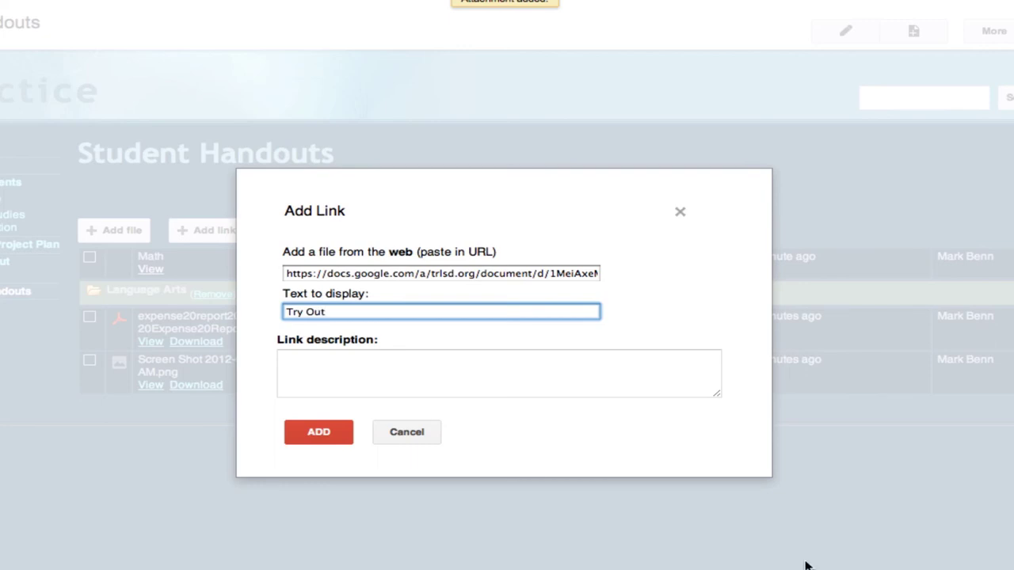
left_click(315, 372)
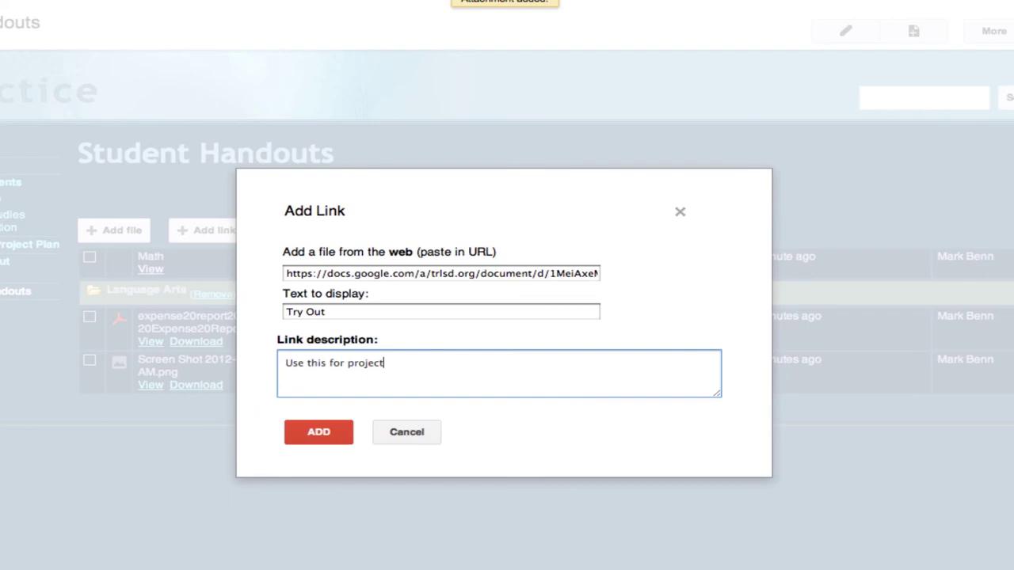
left_click(323, 435)
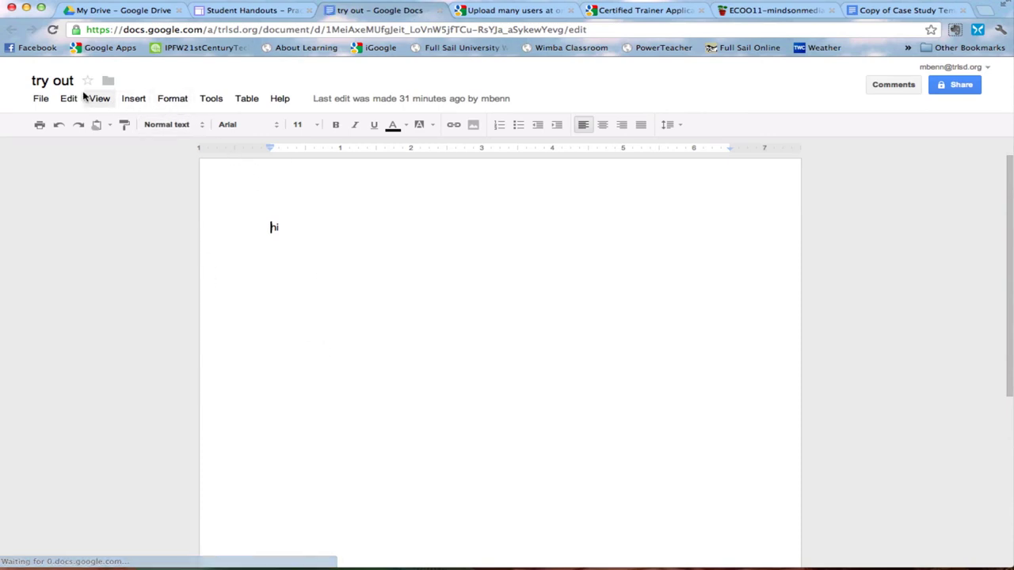
- Close the 'try out' Google Doc to return to the Student Handouts page showing the Try Out link
left_click(440, 10)
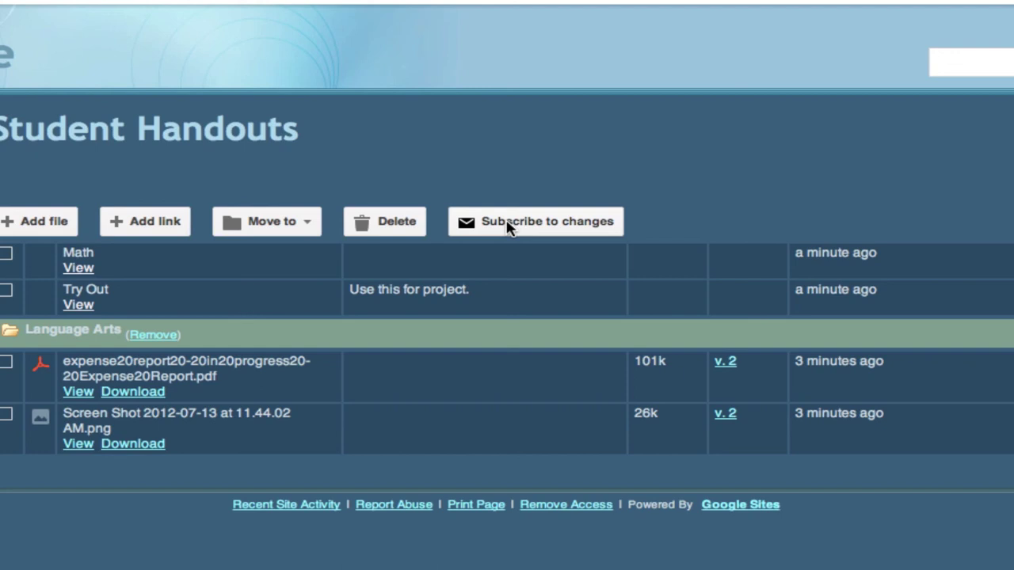
- Subscribe to changes on the Student Handouts page so updates are emailed
left_click(507, 228)
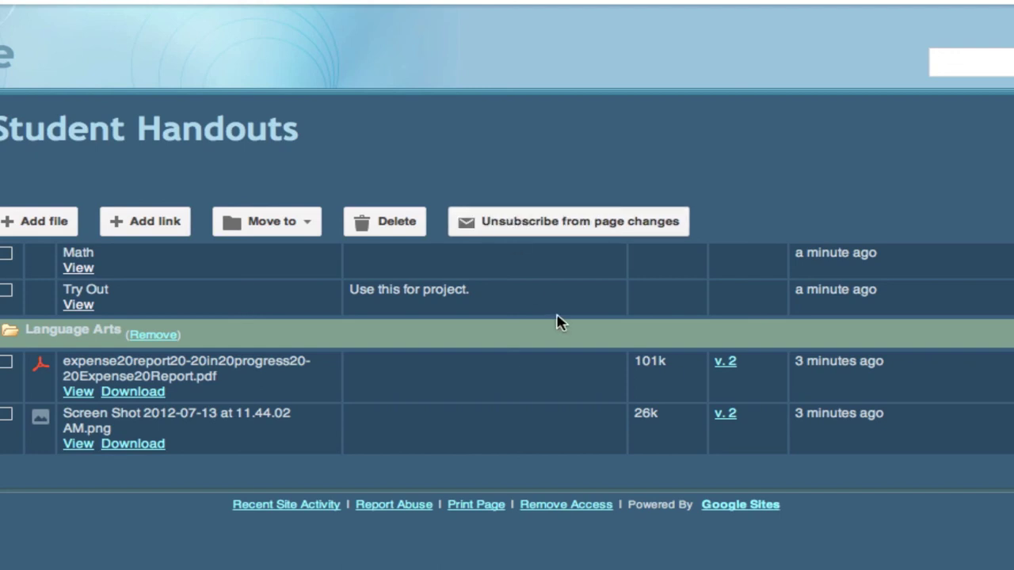